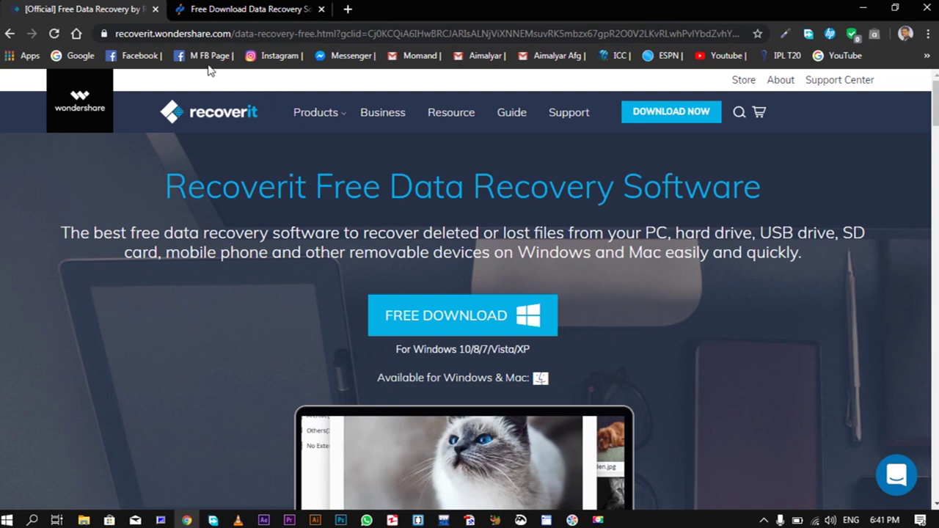
Compare the EaseUS Data Recovery Wizard and Recoverit download pages, and minimize the browser
left_click(231, 8)
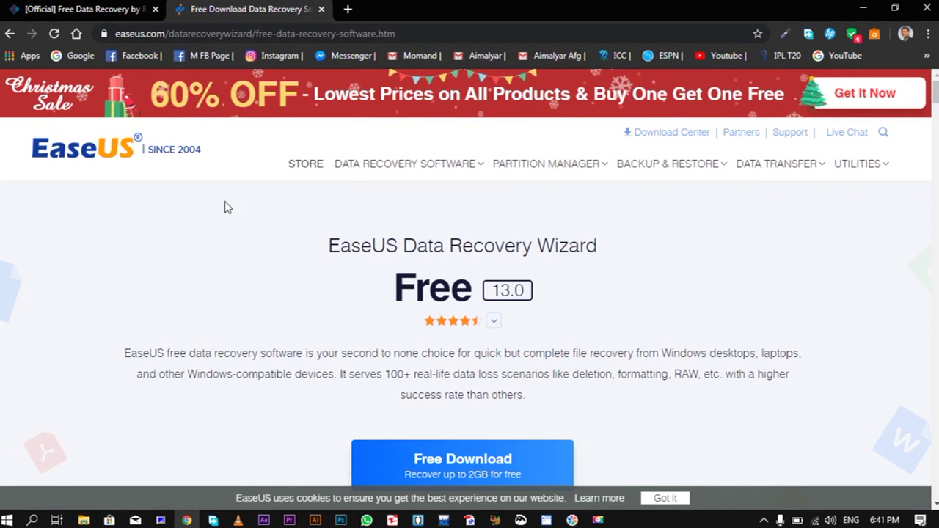
left_click(118, 9)
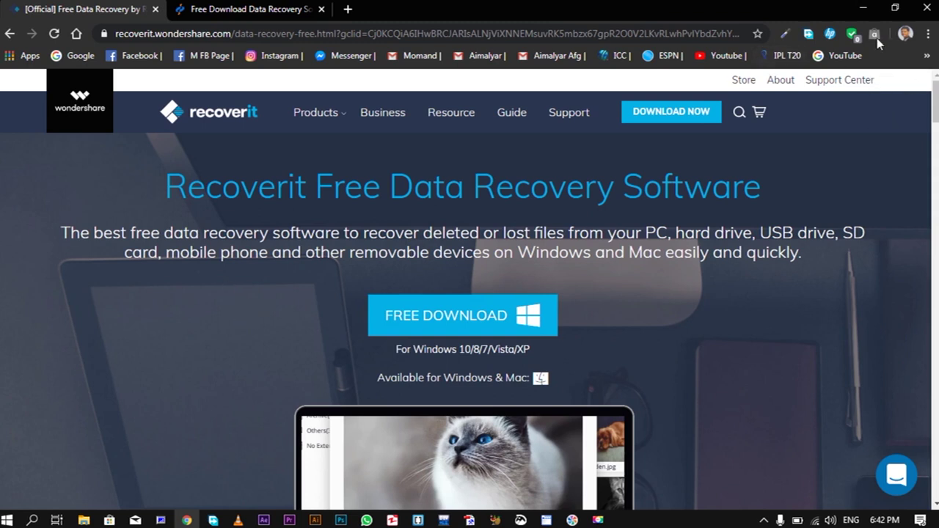
left_click(863, 11)
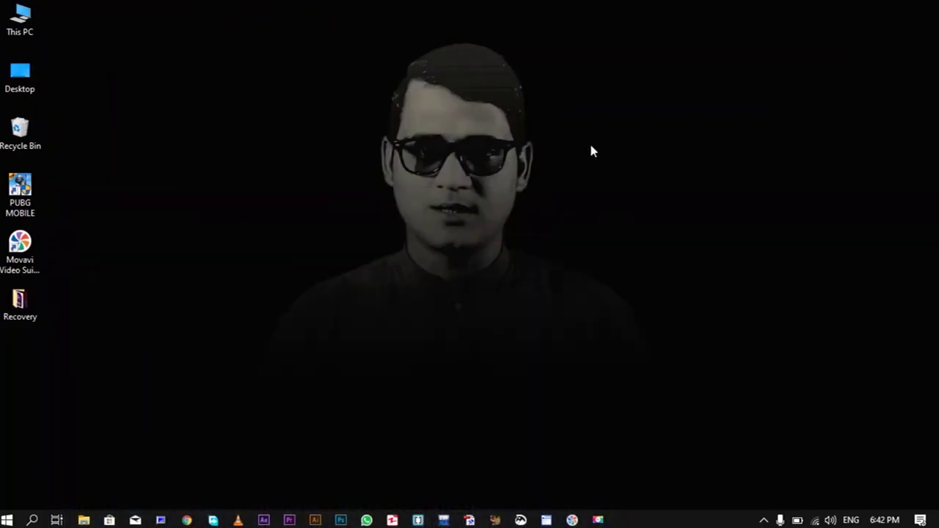
Find Wondershare Recoverit among the installed apps by searching for "wond" and launch it
left_click(7, 520)
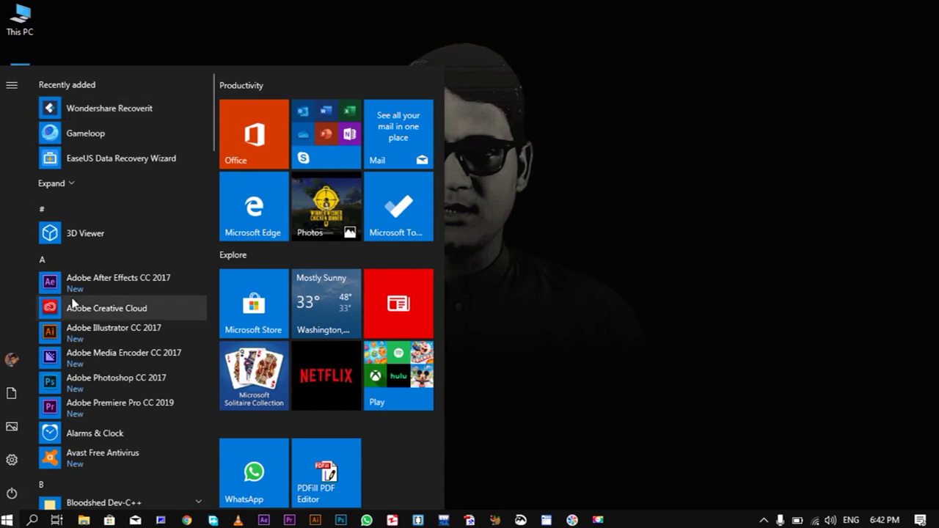
left_click(32, 520)
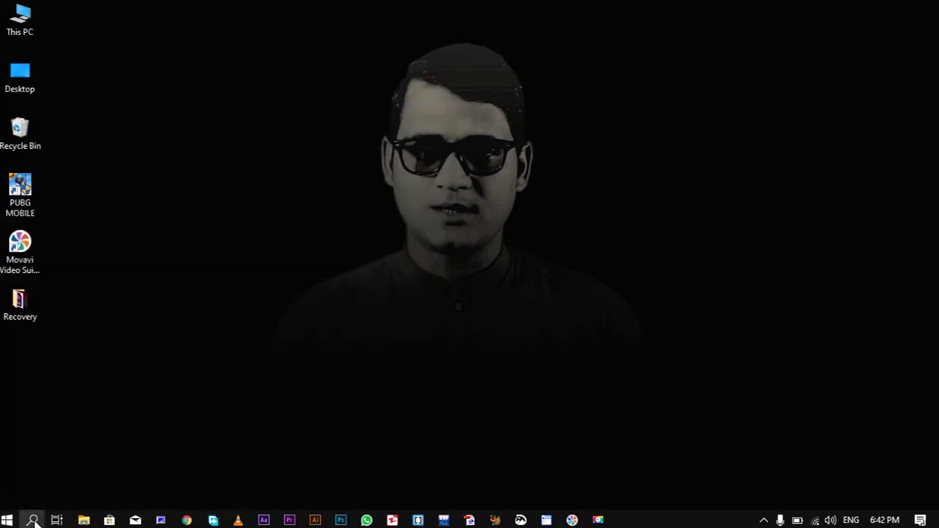
type("wond")
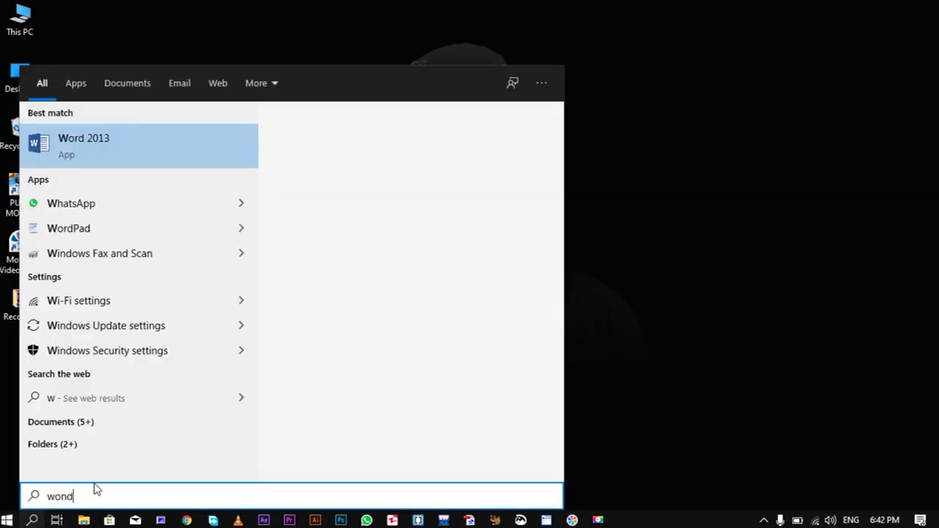
key("BackSpace")
key("BackSpace")
key("BackSpace")
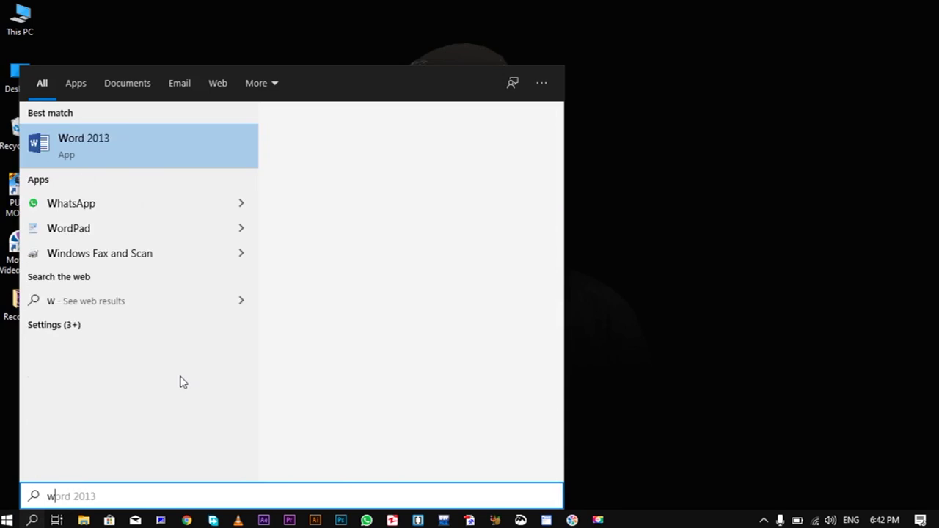
type("ond")
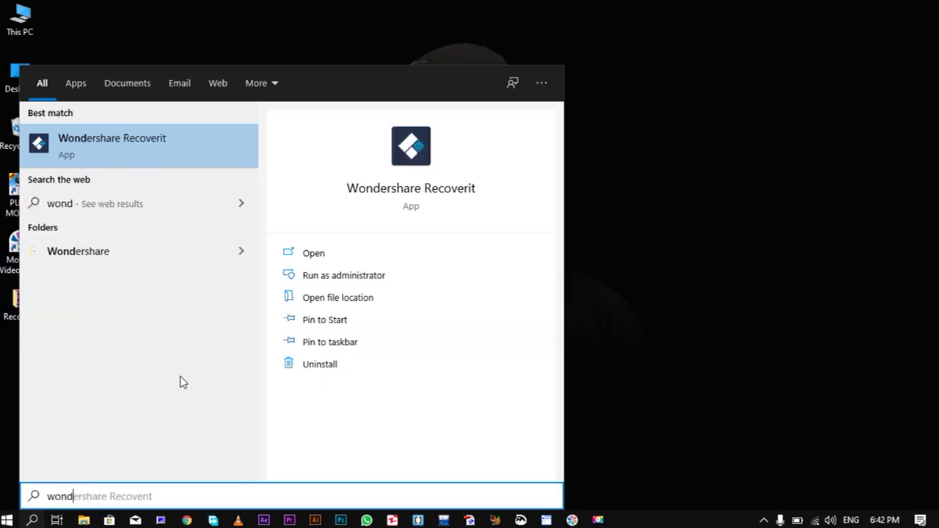
left_click(123, 137)
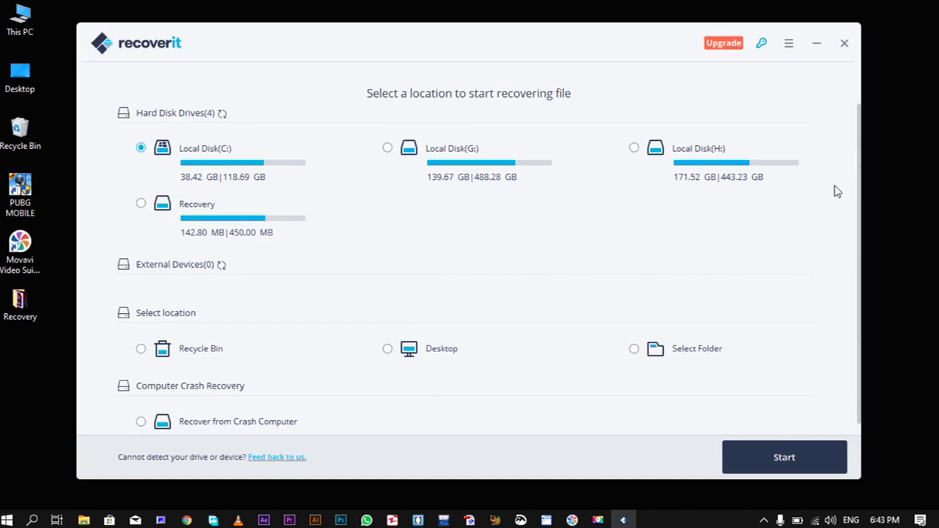
Switch to File Explorer and delete all the image files in the My Channel Data folder on Local Disk (G:)
left_click(818, 45)
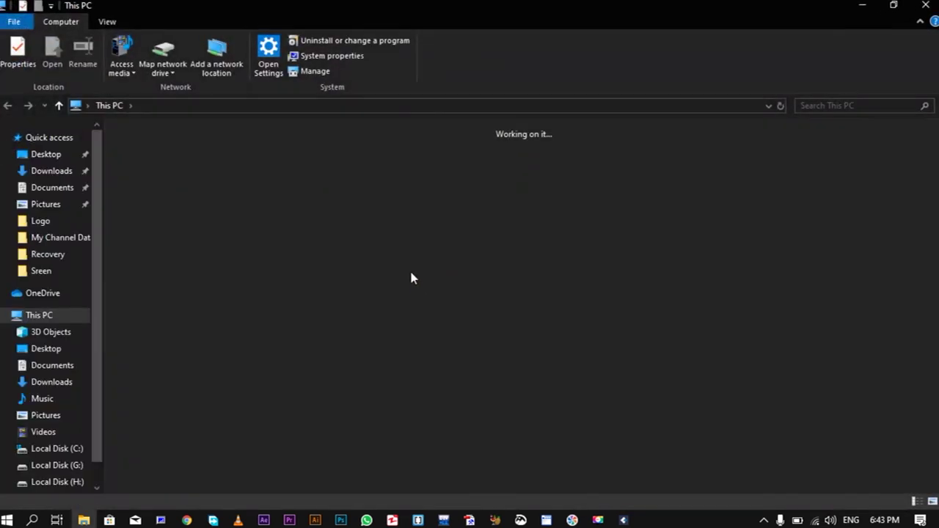
double_click(363, 261)
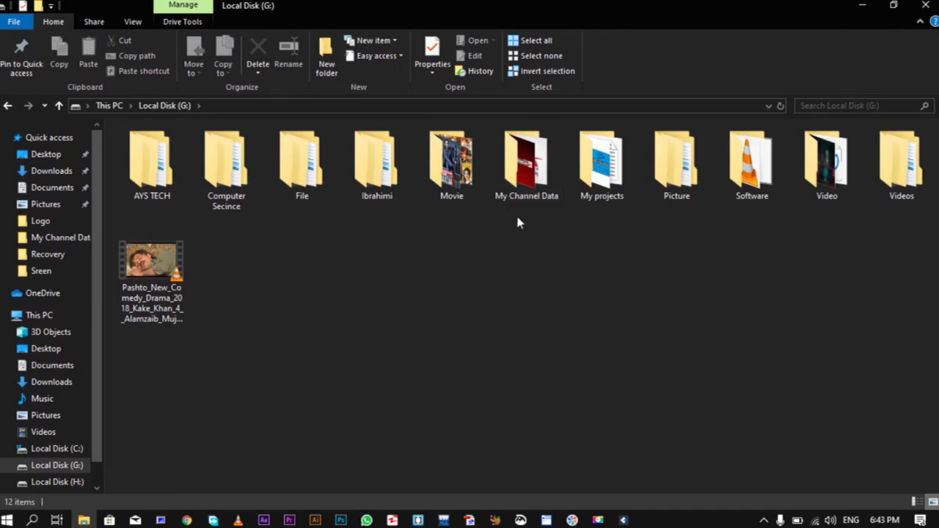
left_click(534, 174)
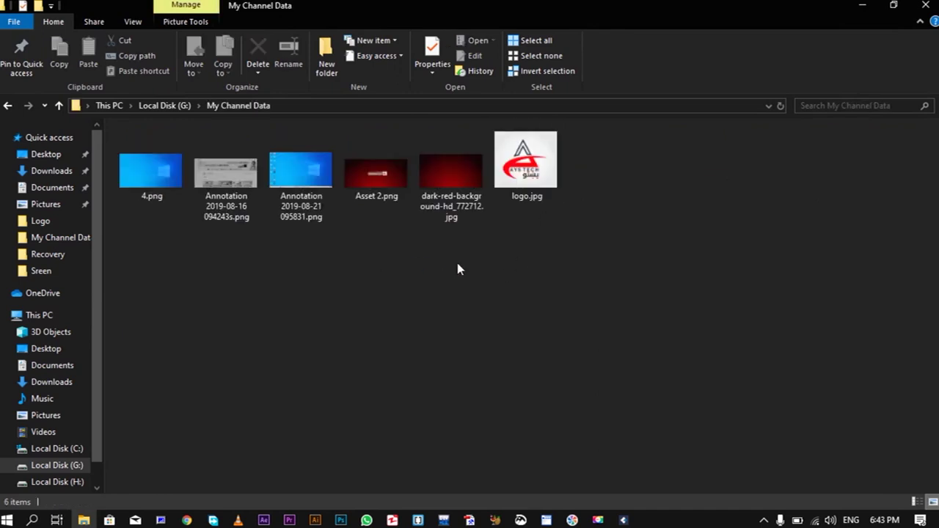
left_click_drag(666, 300, 130, 161)
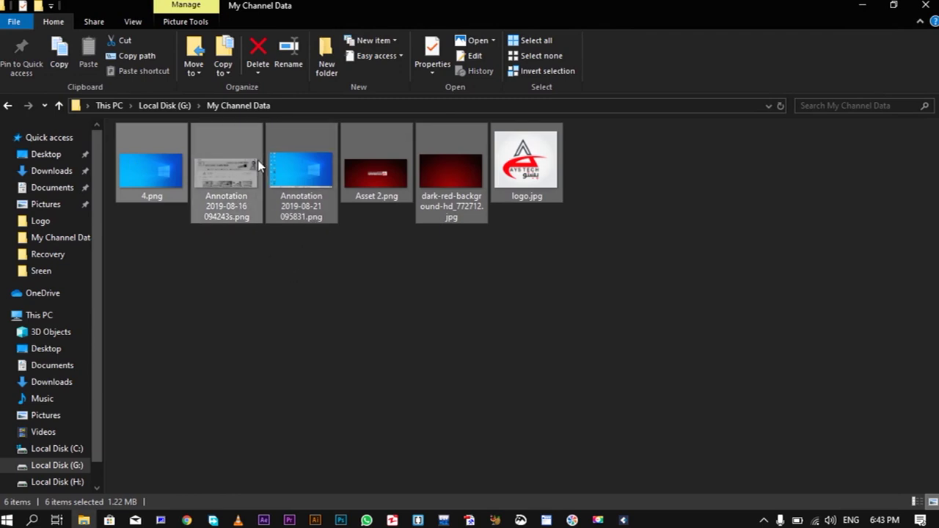
right_click(302, 164)
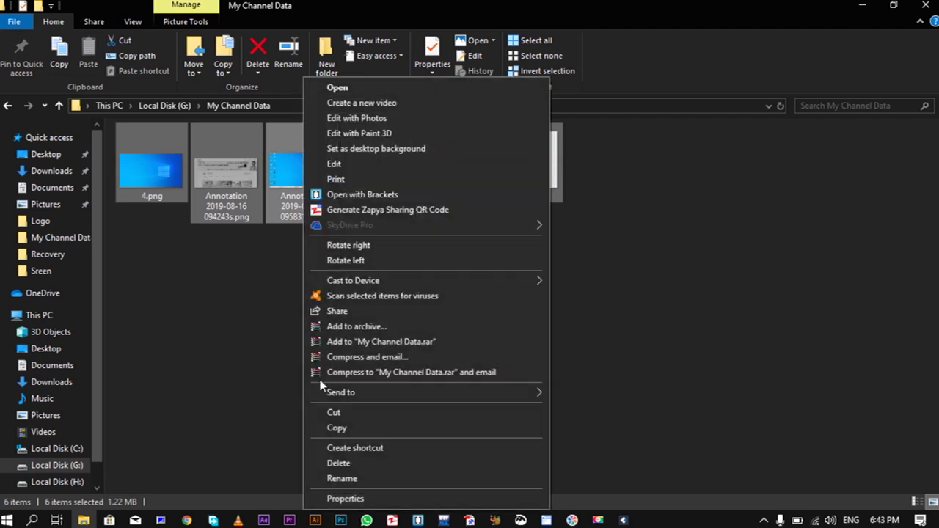
left_click(353, 461)
left_click(860, 7)
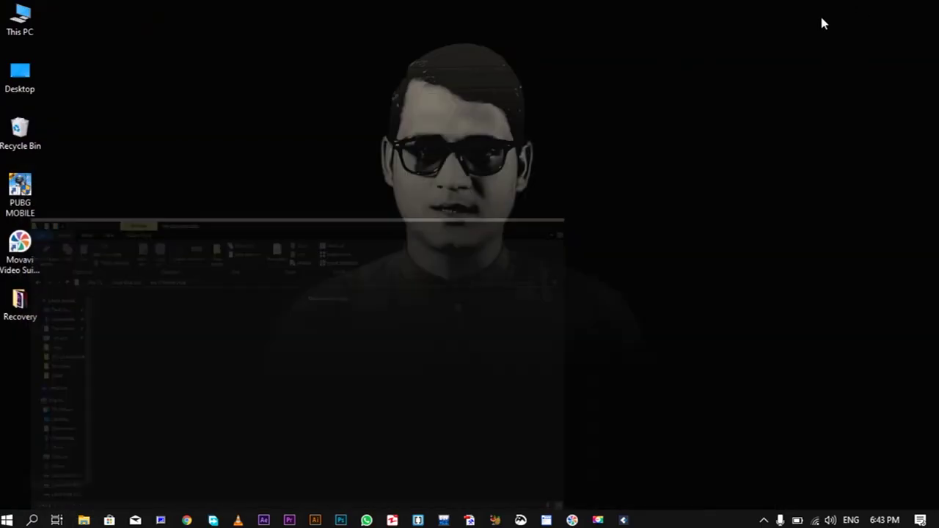
Empty the Recycle Bin, permanently deleting its items
right_click(29, 135)
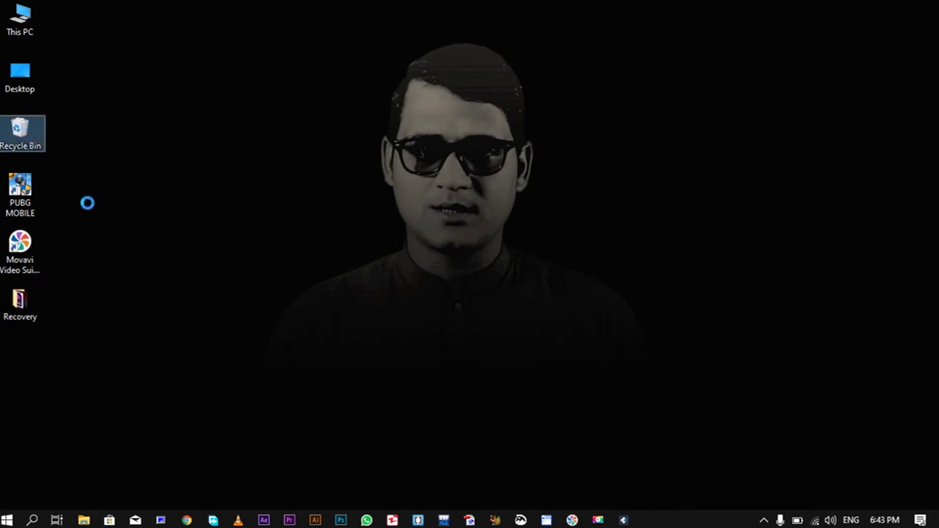
left_click(94, 161)
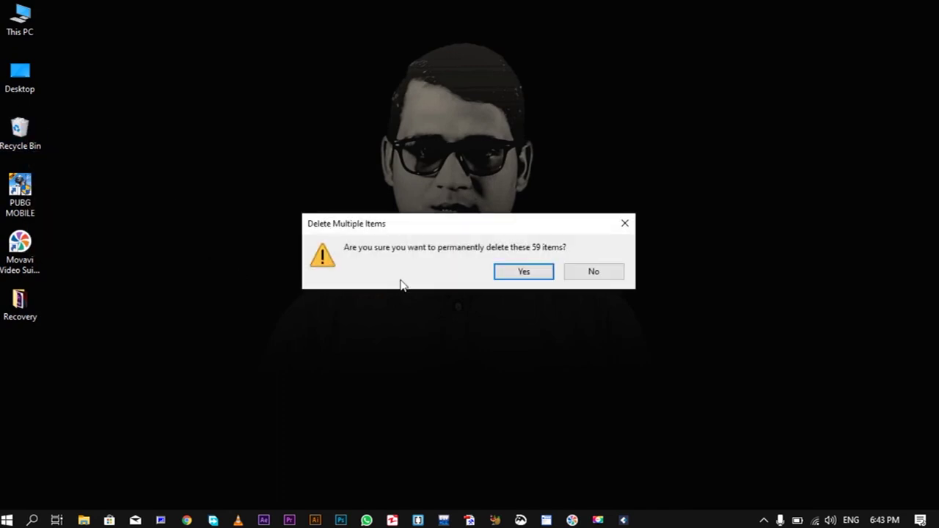
left_click(523, 273)
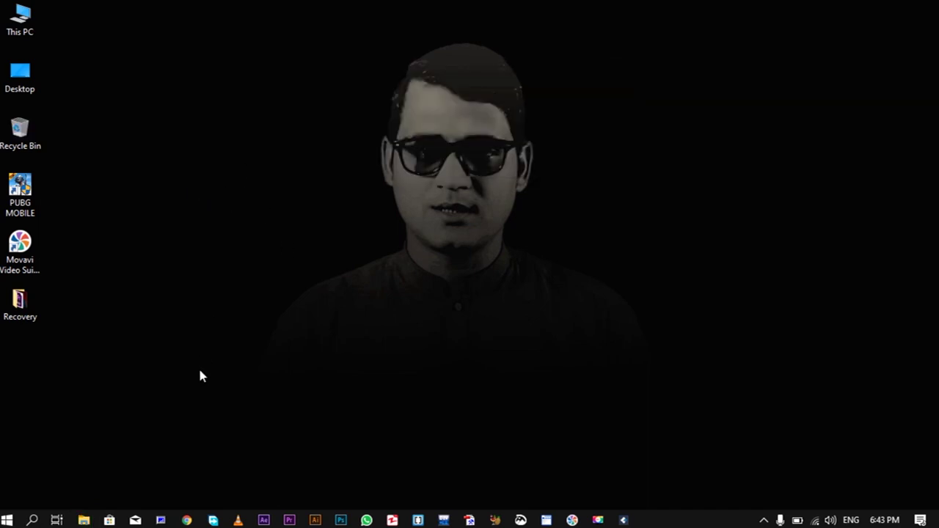
Switch back to Recoverit and scan the folder G:\My Channel Data for lost files
left_click(624, 519)
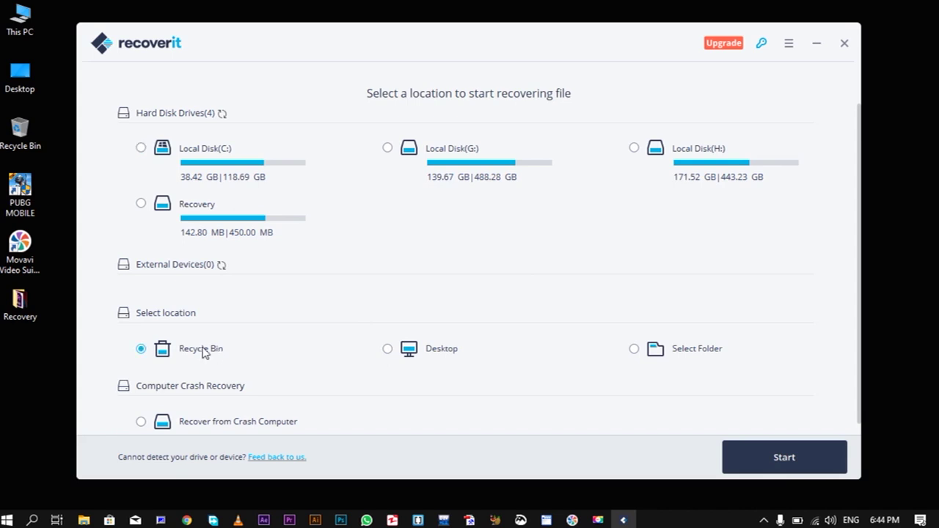
left_click(388, 350)
left_click(635, 349)
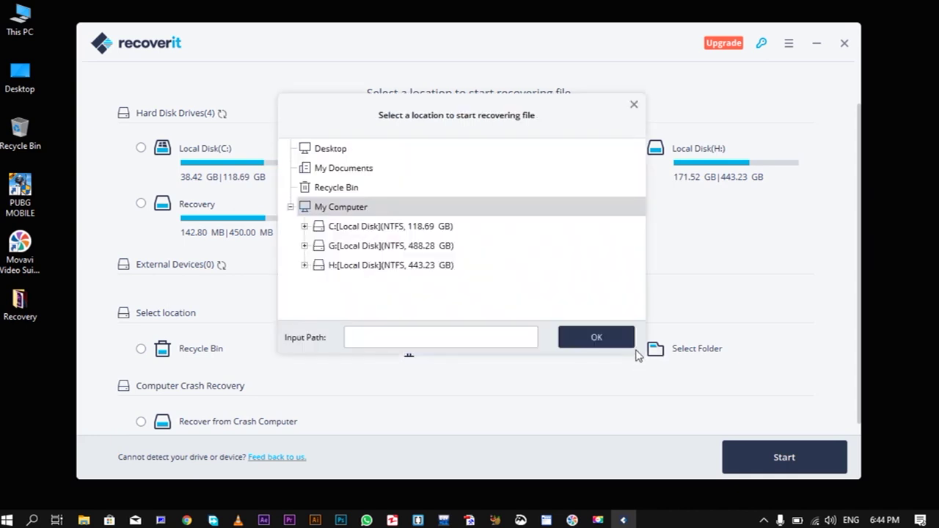
left_click(305, 246)
left_click_drag(643, 206, 556, 264)
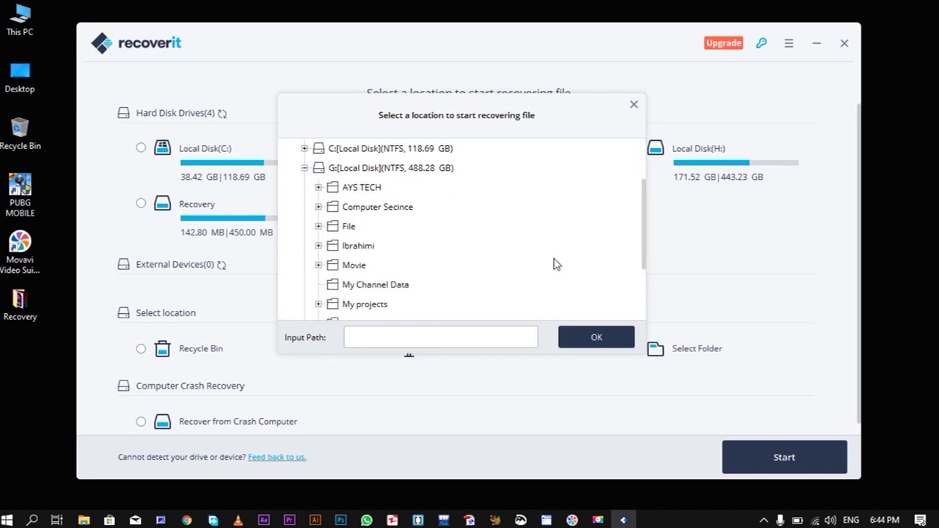
left_click(353, 291)
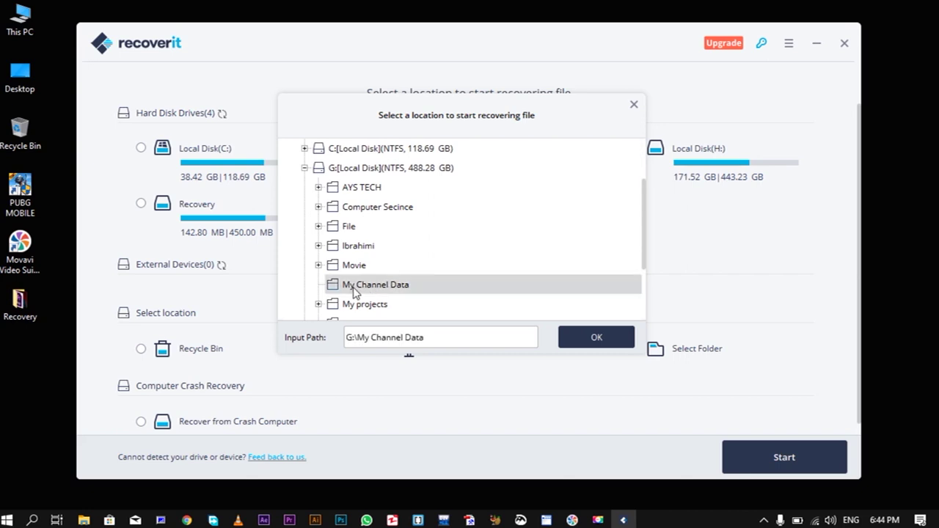
left_click(594, 331)
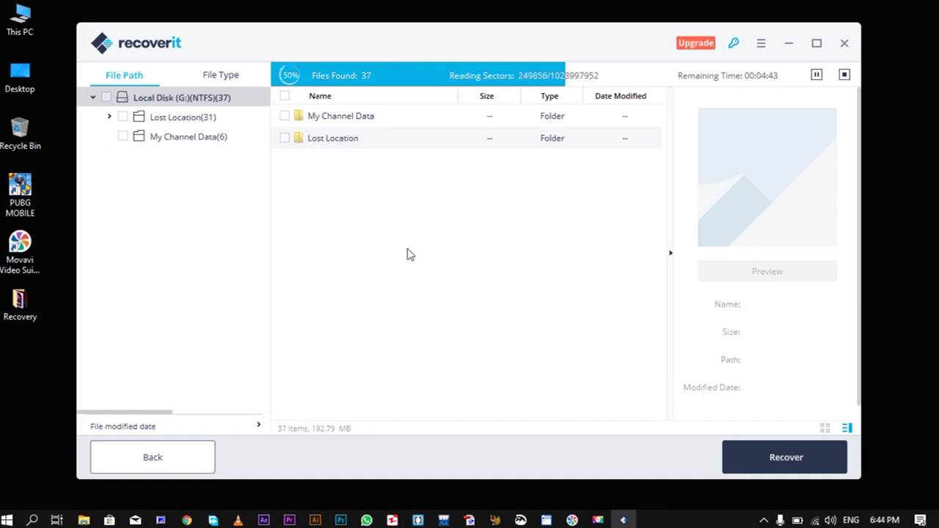
Examine the previews of the found image files in My Channel Data, from 4.png to Annotation 2019-08-21 095831.png
left_click(193, 142)
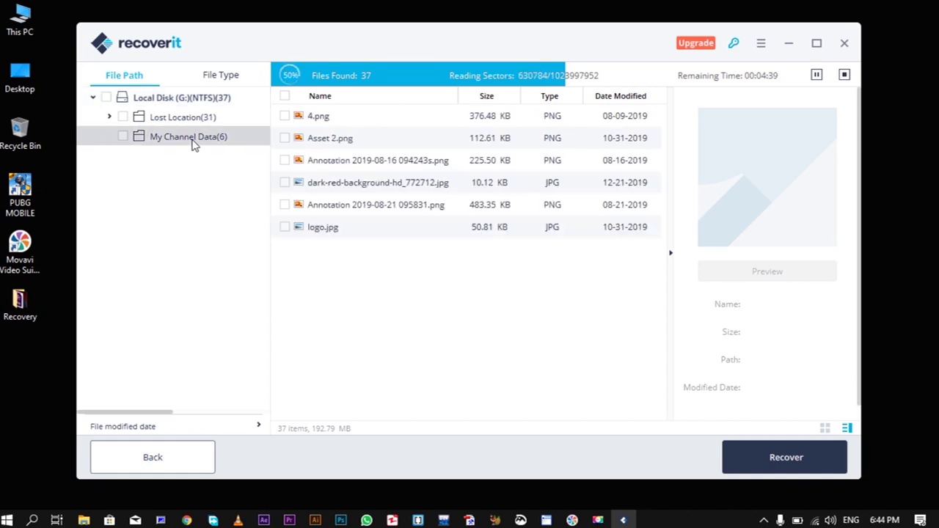
left_click(319, 119)
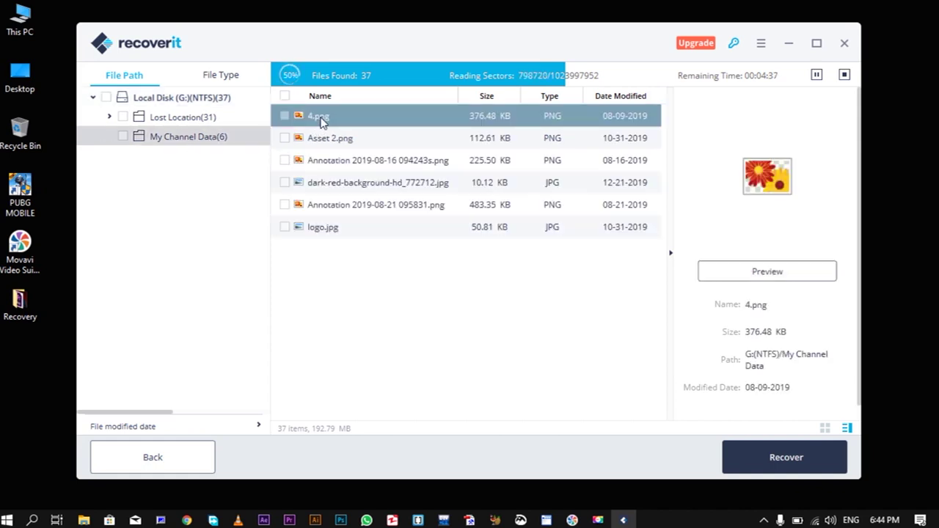
left_click(337, 140)
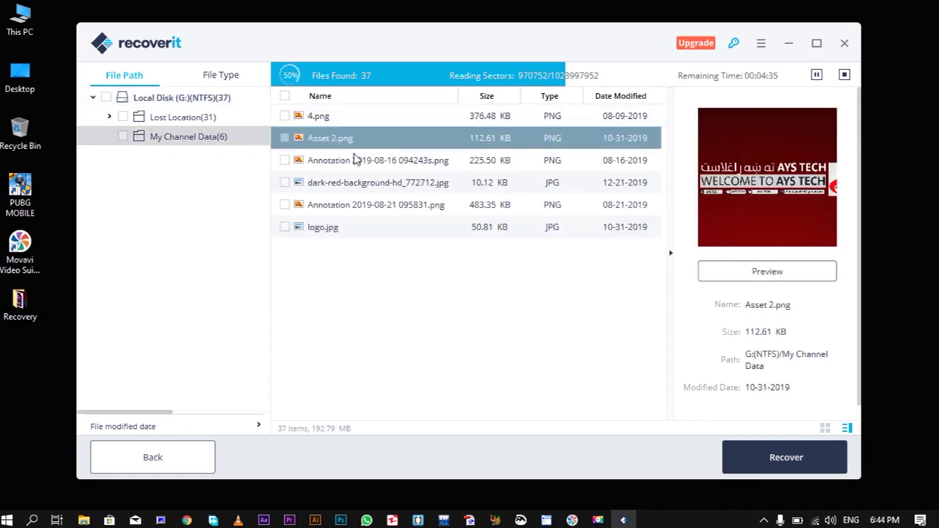
left_click(341, 161)
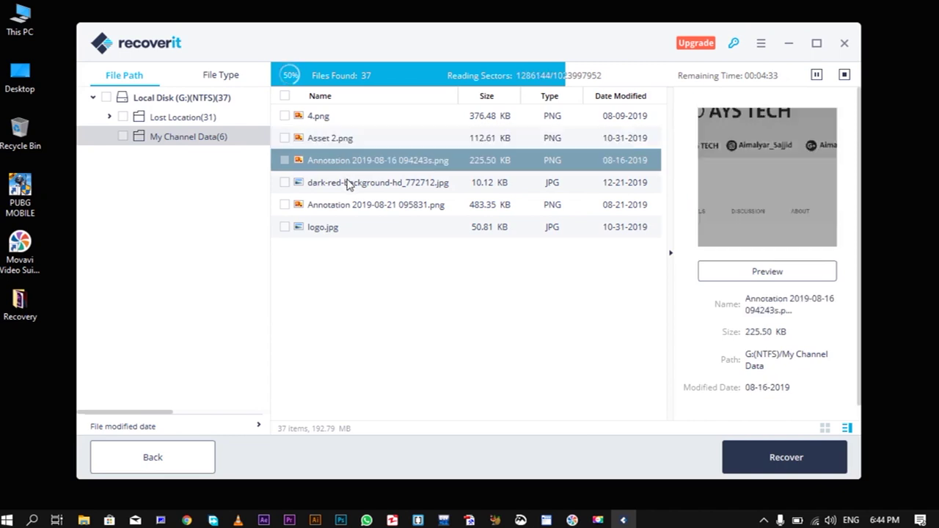
left_click(349, 183)
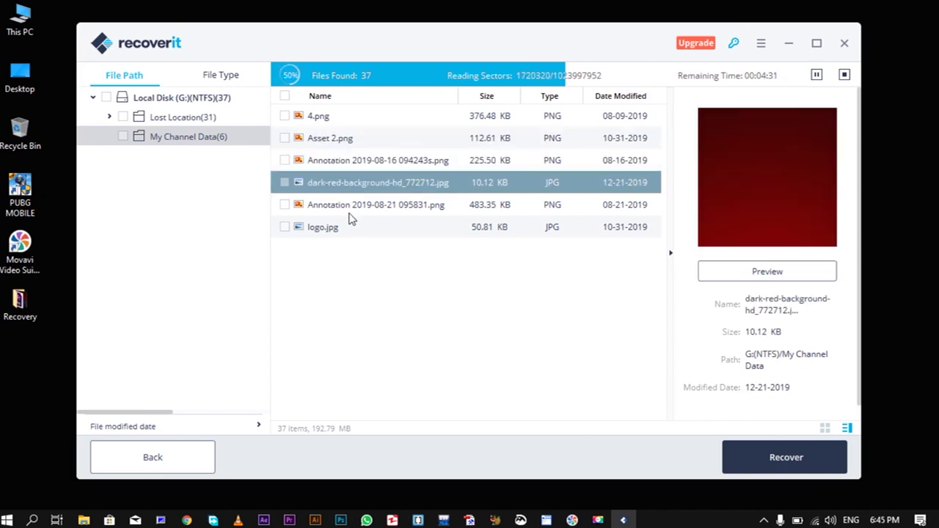
left_click(350, 212)
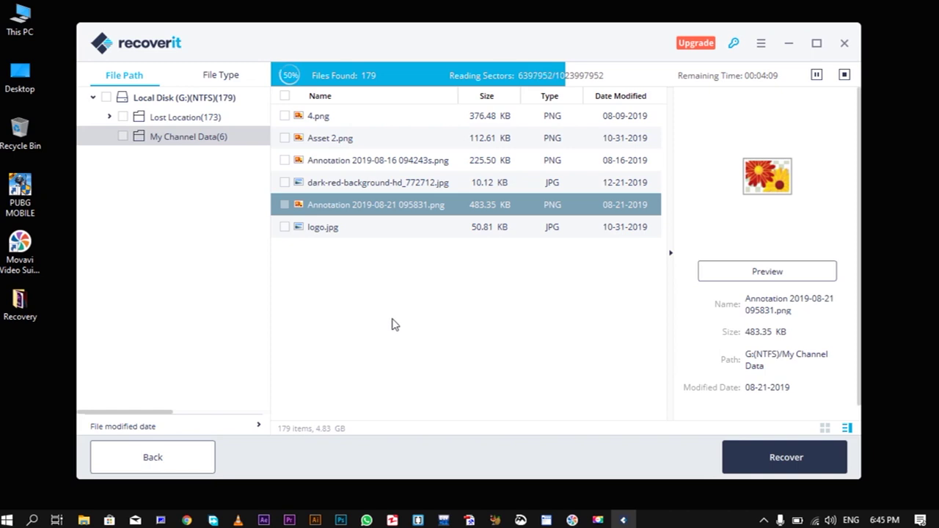
Pause the scan and mark all files in My Channel Data for recovery
left_click(816, 74)
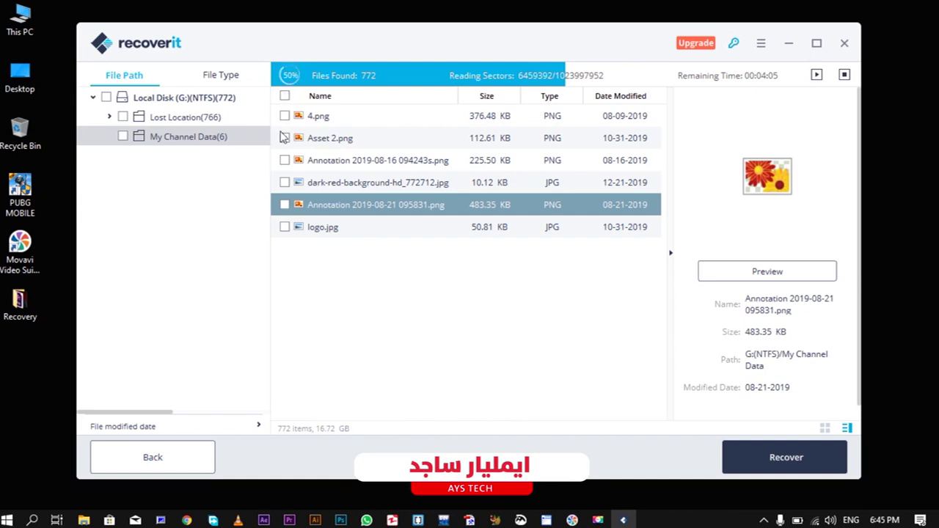
left_click(285, 96)
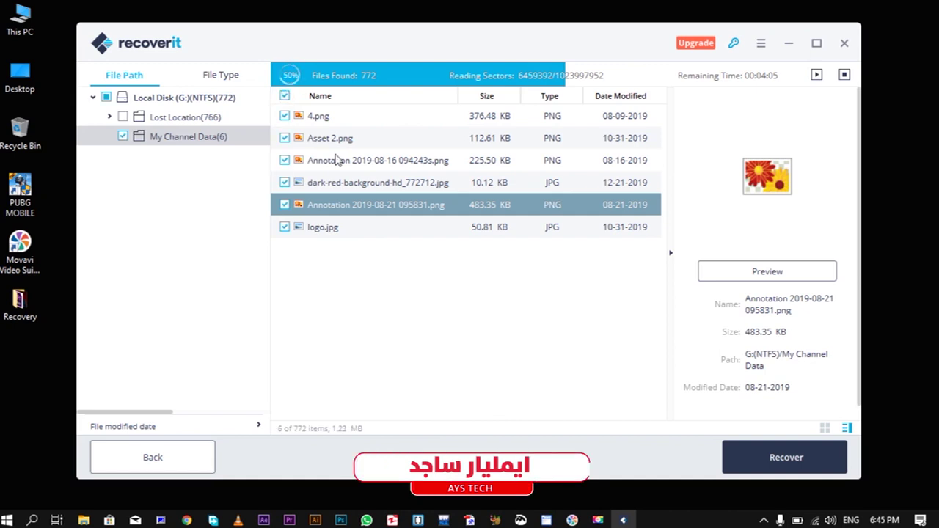
Recover the marked files with the free version into G:\My Channel Data, accepting saving on the source partition
left_click(764, 459)
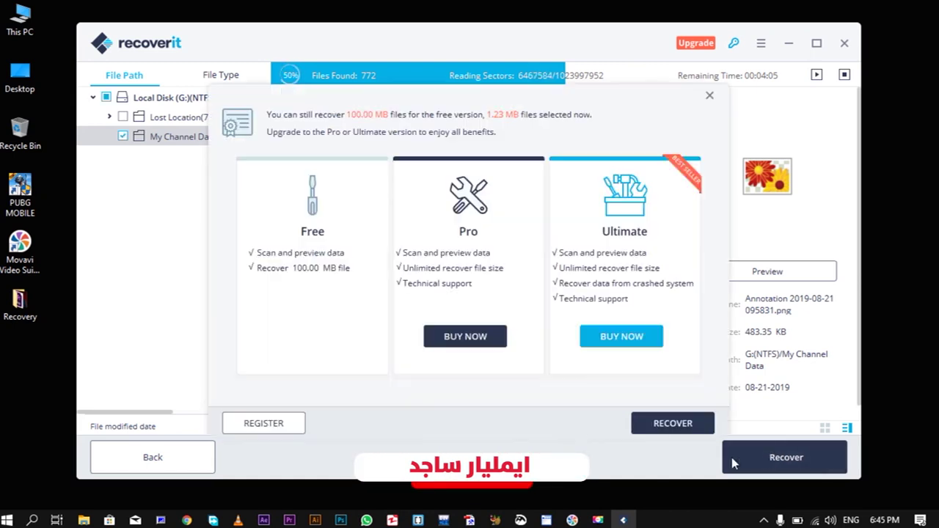
left_click(672, 424)
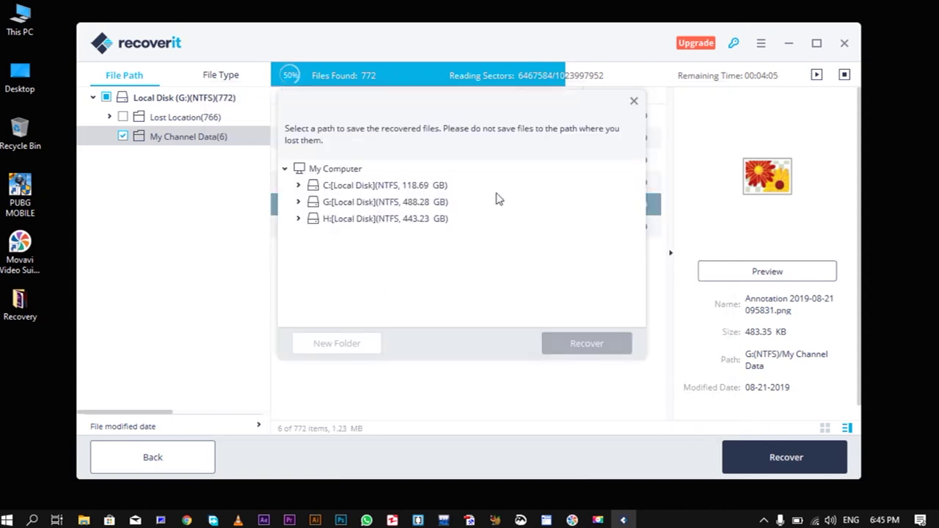
left_click(298, 203)
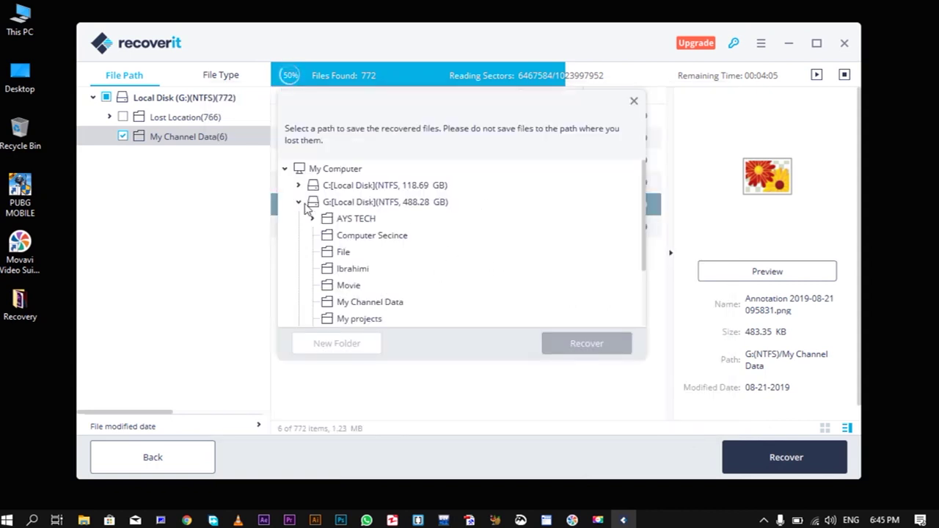
left_click(335, 302)
left_click(595, 345)
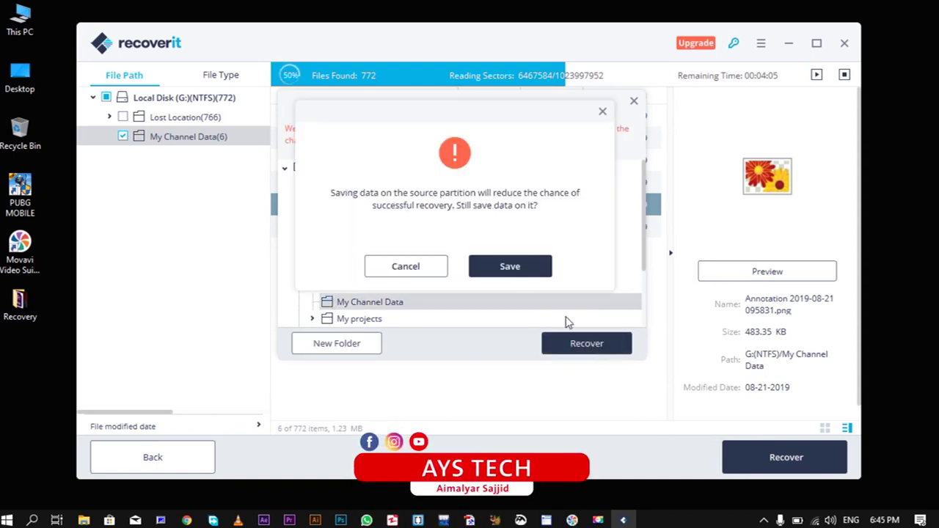
left_click(511, 271)
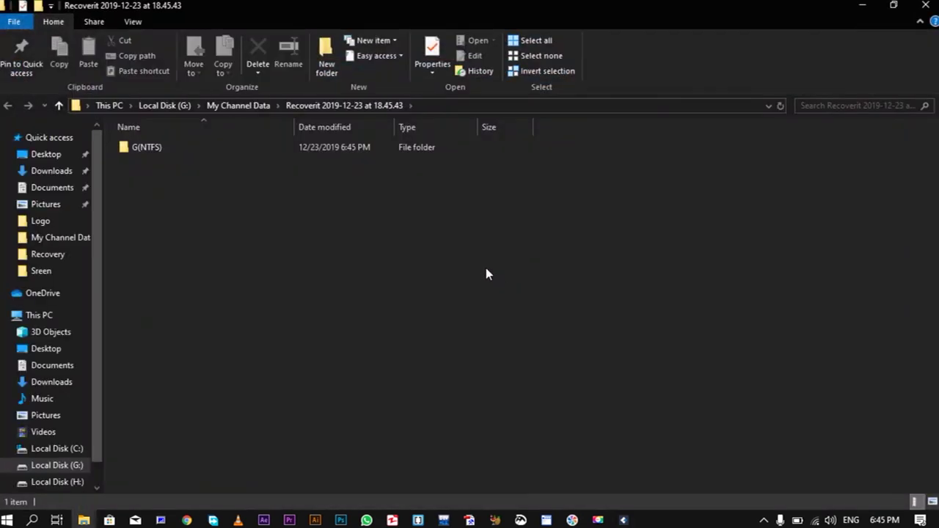
Check the recovered images in the My Channel Data subfolder of G(NTFS), and close the folder window
double_click(149, 149)
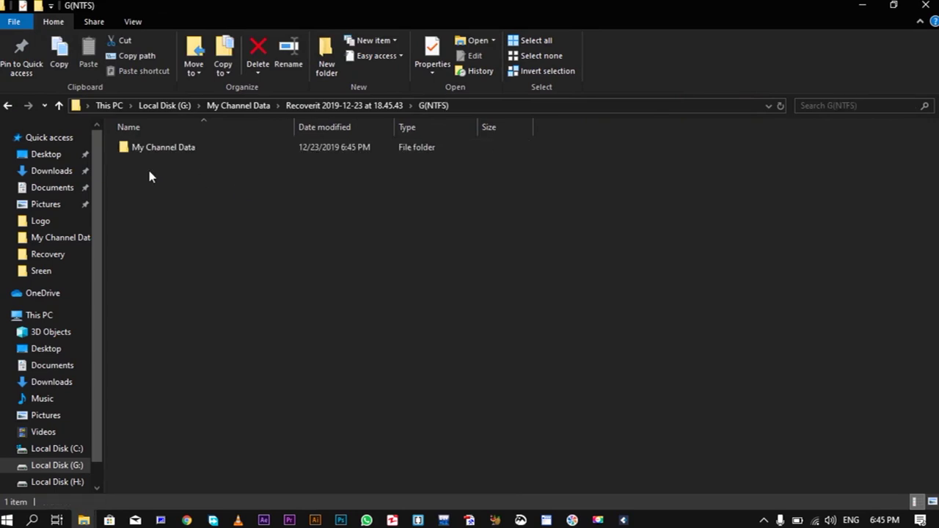
double_click(180, 151)
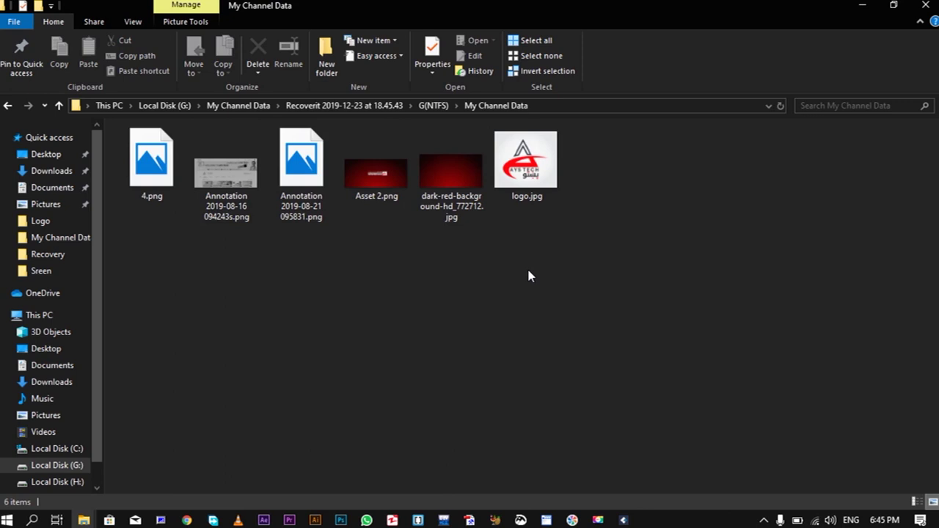
left_click(925, 5)
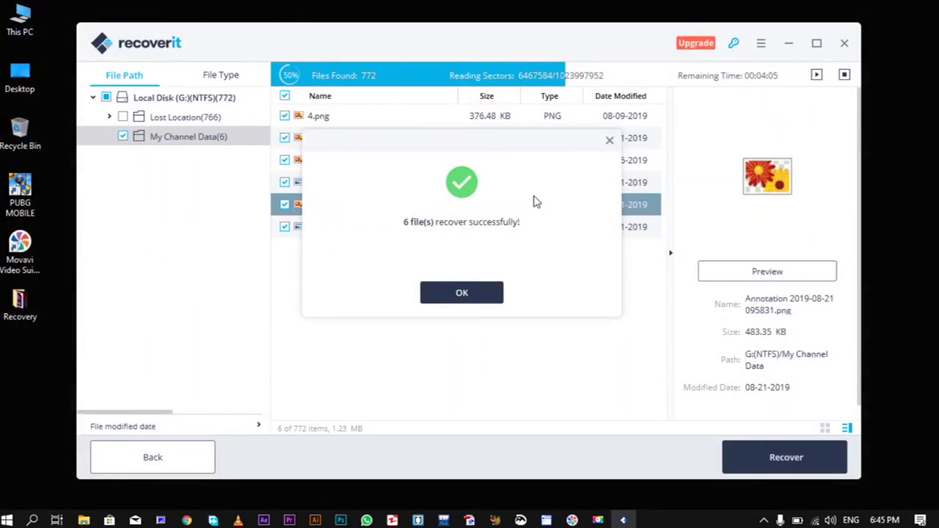
Dismiss the recovery completion message and exit Recoverit without answering the feedback survey
left_click(464, 292)
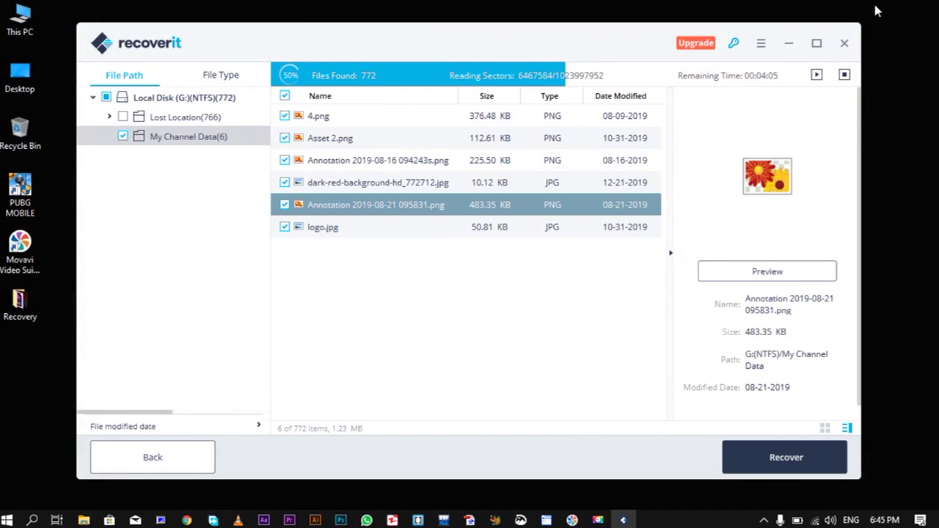
left_click(845, 44)
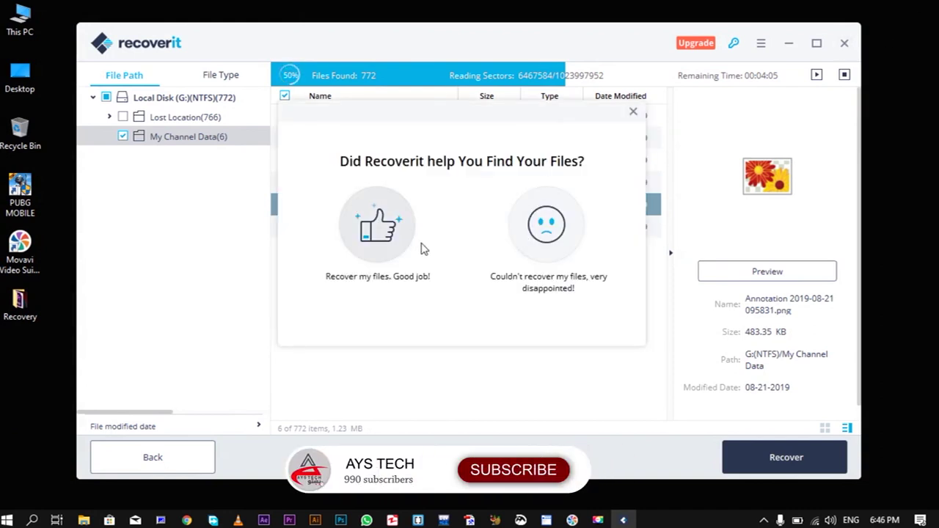
left_click(633, 112)
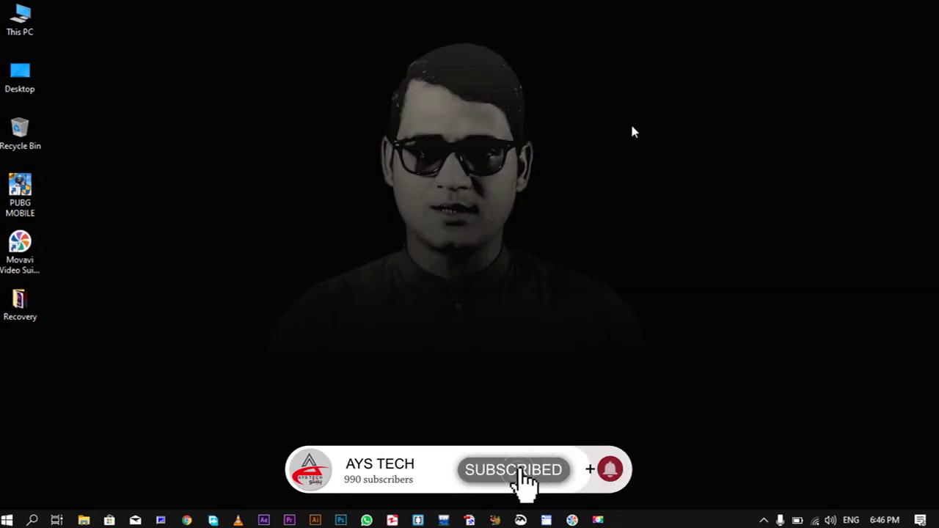